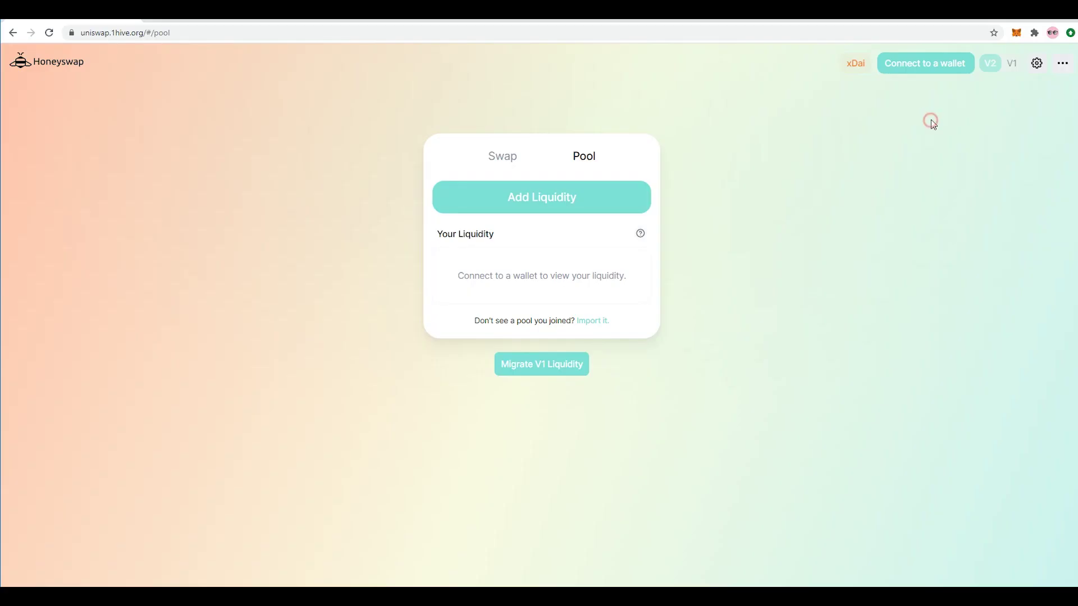
Add the Dai Stablecoin (DAI) token to MetaMask so it lists a 0 DAI balance.
left_click(1015, 32)
scroll(933, 282, "down", 1)
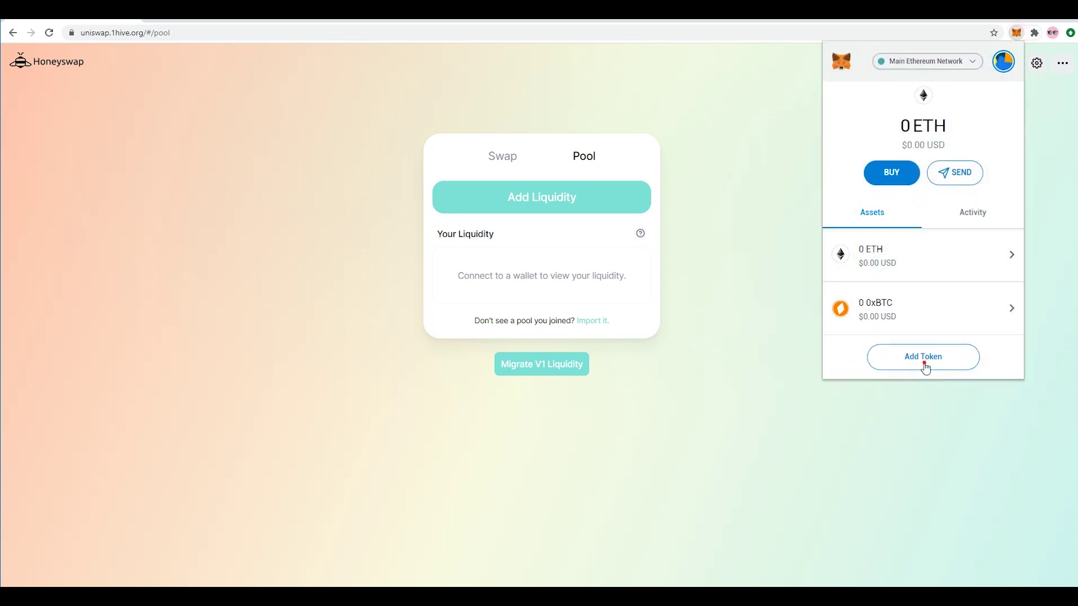
left_click(925, 364)
left_click(901, 160)
type("D")
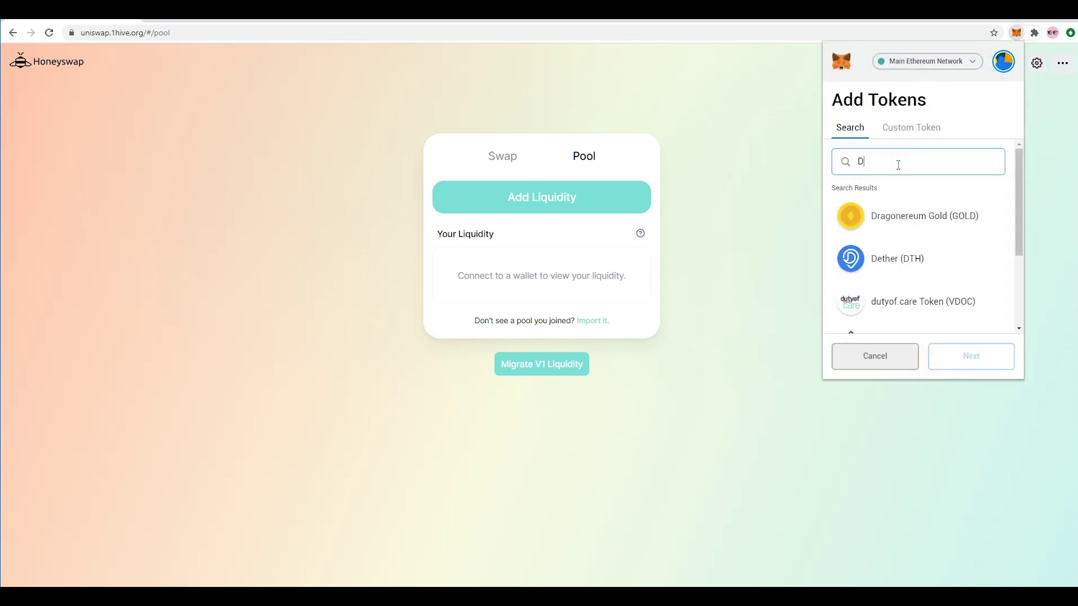
type("AI")
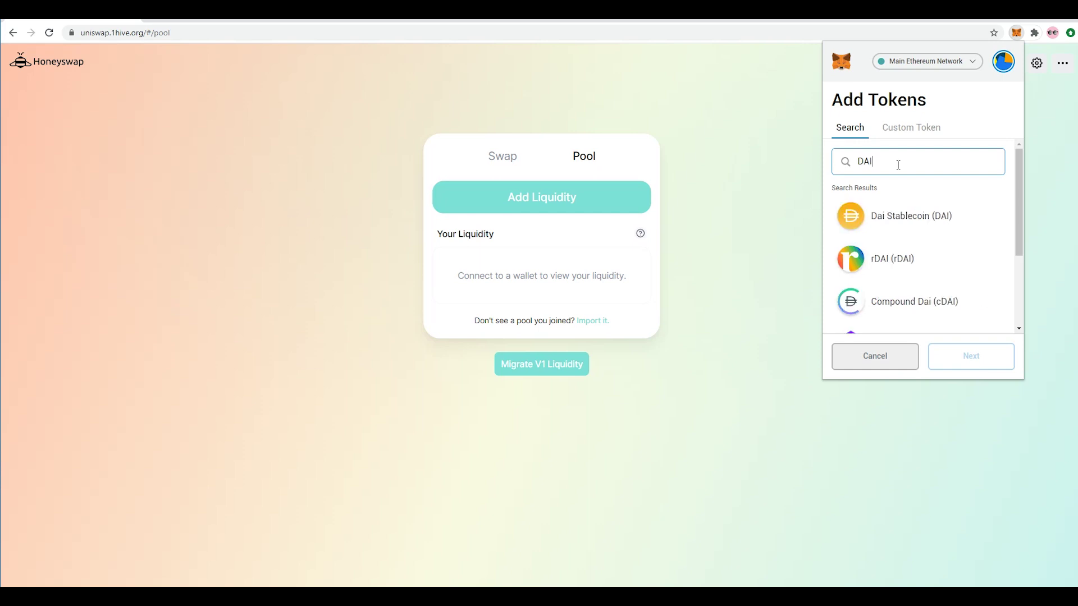
left_click(923, 213)
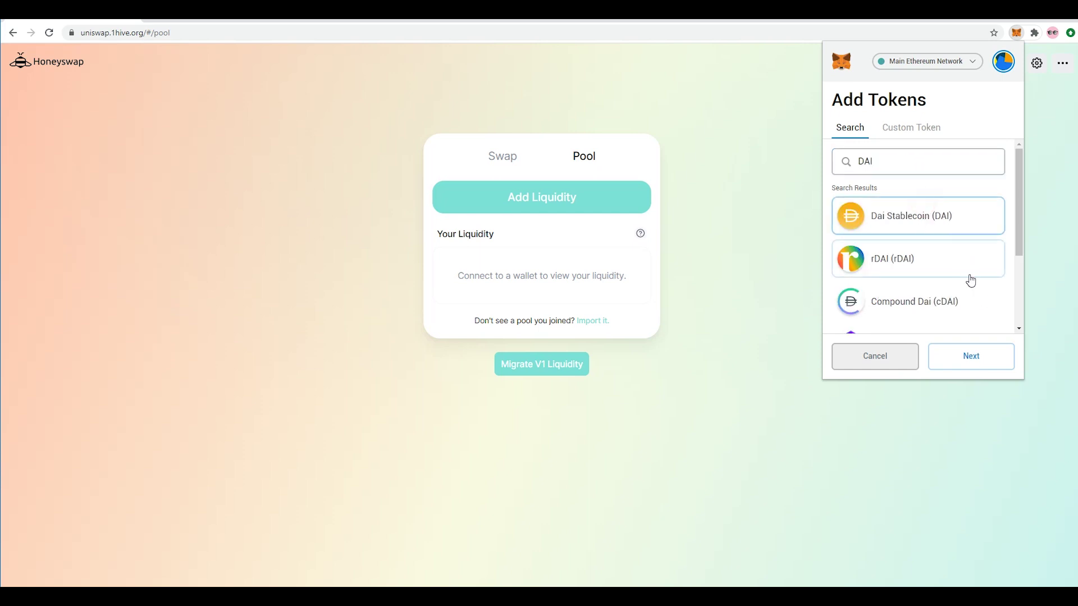
left_click(971, 355)
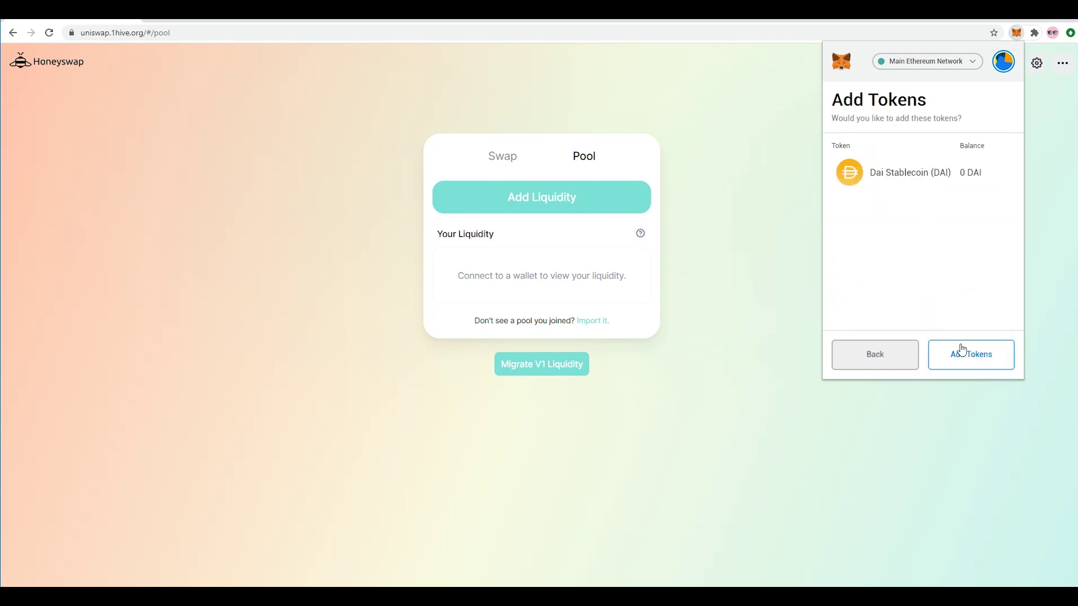
left_click(971, 357)
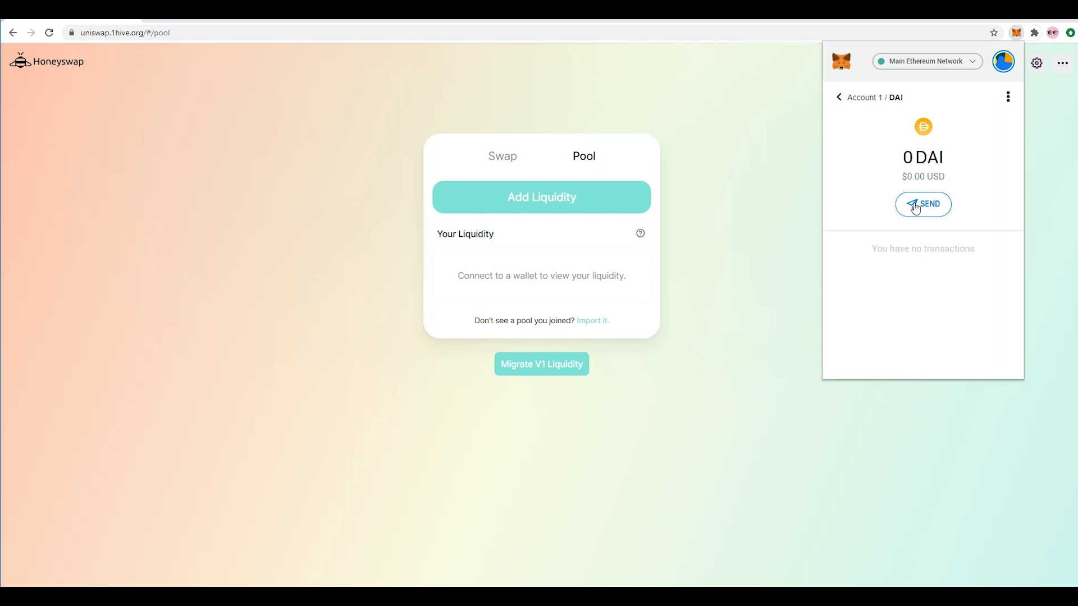
left_click(156, 18)
Load uniswap.org and choose DAI as the token to receive for ETH.
type("uniswap")
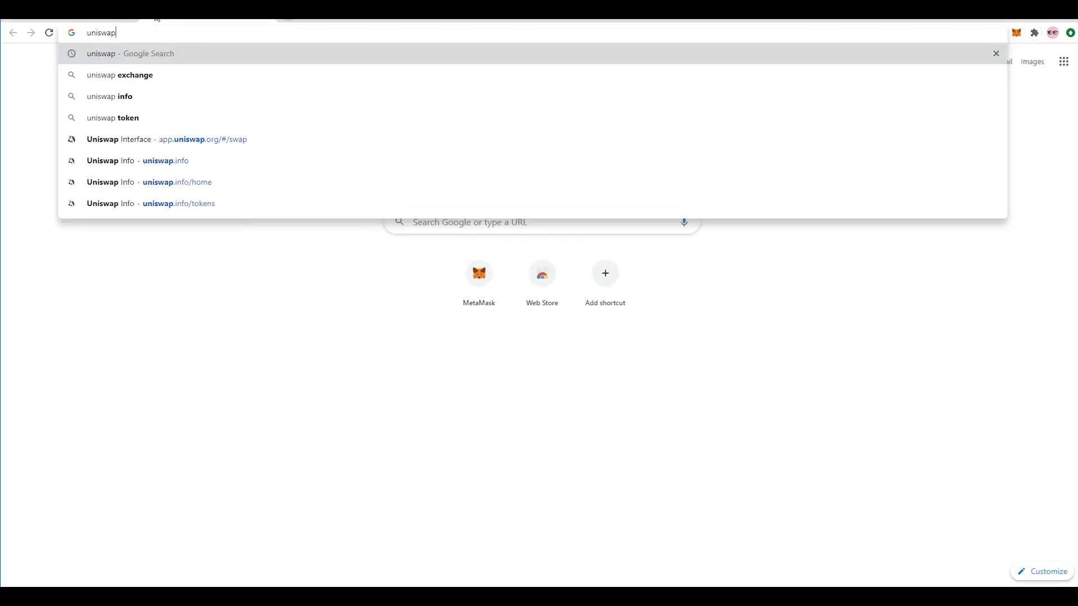
type(".org")
left_click(306, 140)
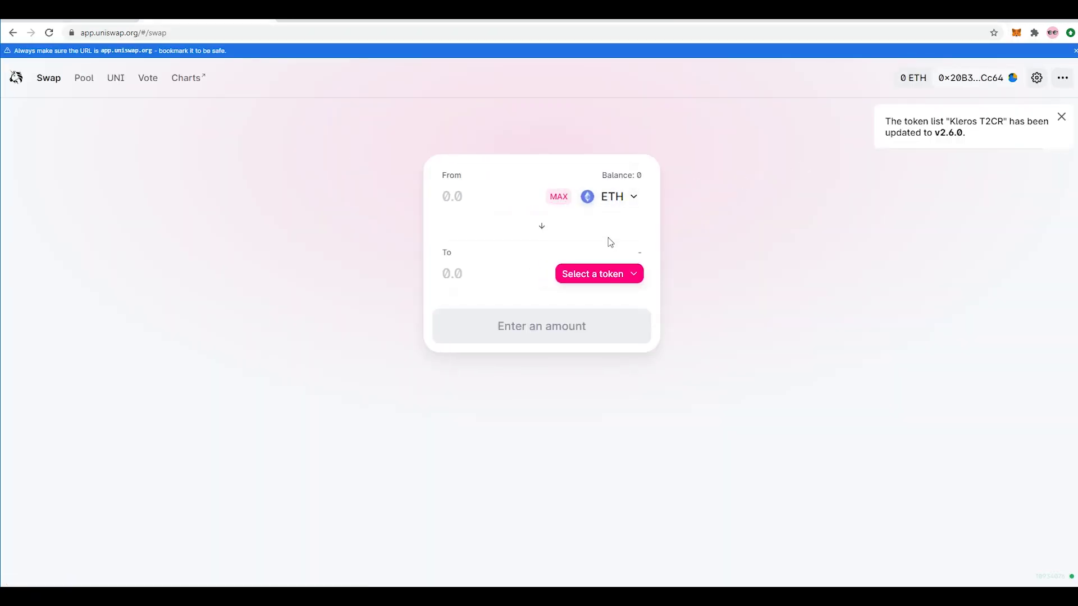
left_click(619, 273)
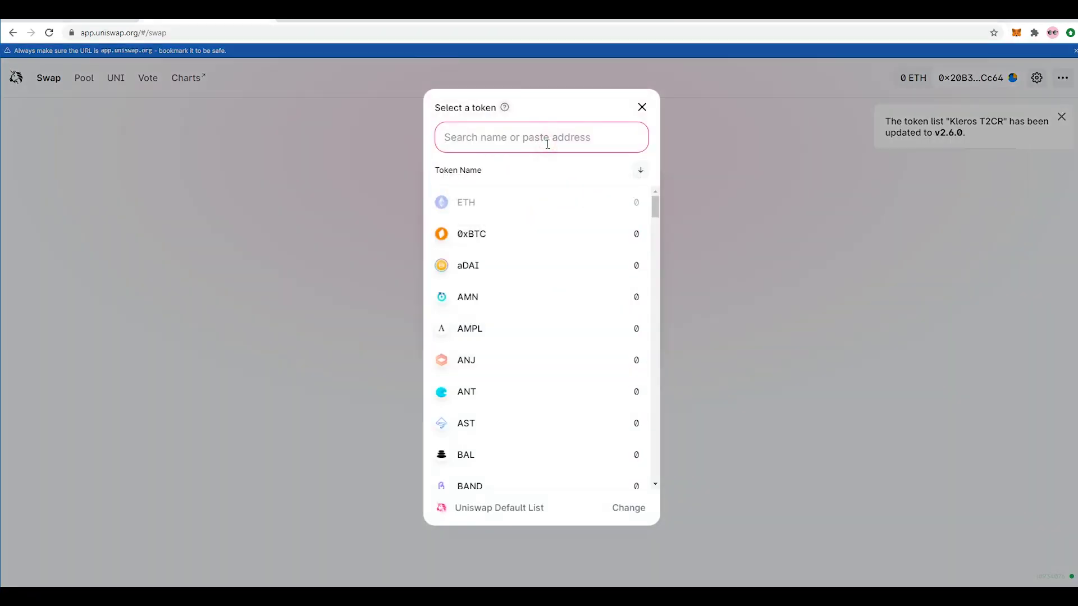
type("dai")
left_click(545, 203)
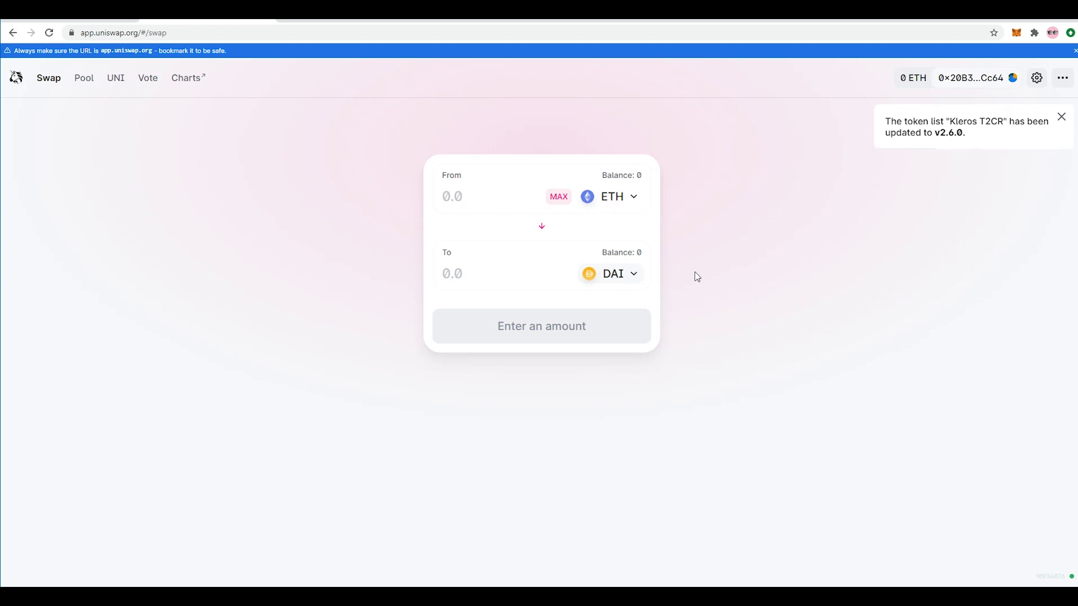
Review the token balances in the MetaMask wallet panel, then close it.
left_click(1016, 32)
scroll(950, 228, "down", 1)
scroll(924, 359, "up", 1)
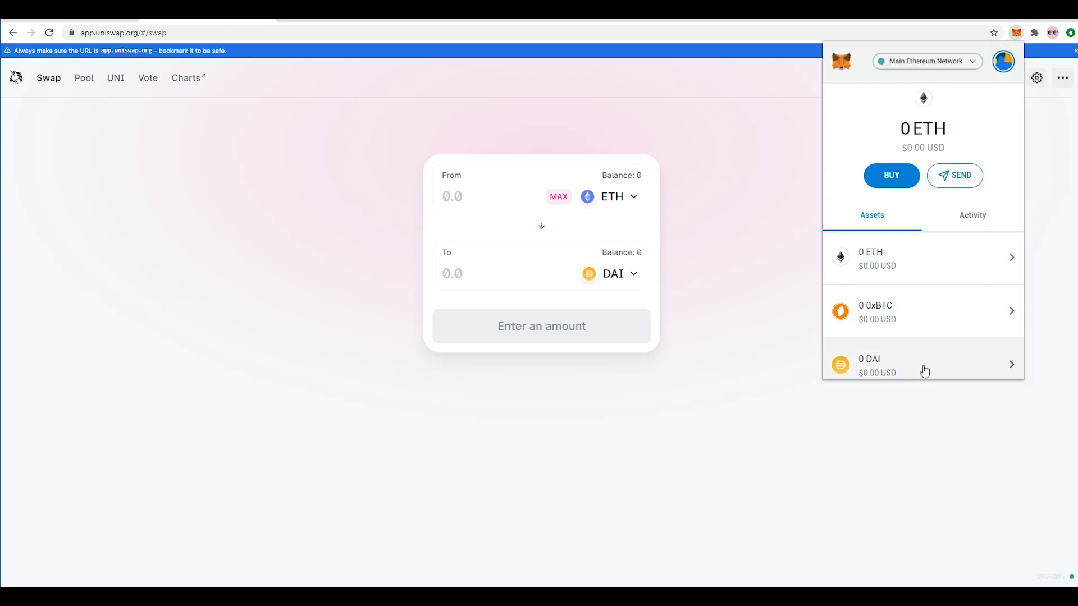
scroll(924, 371, "down", 1)
scroll(912, 318, "up", 1)
scroll(909, 351, "down", 1)
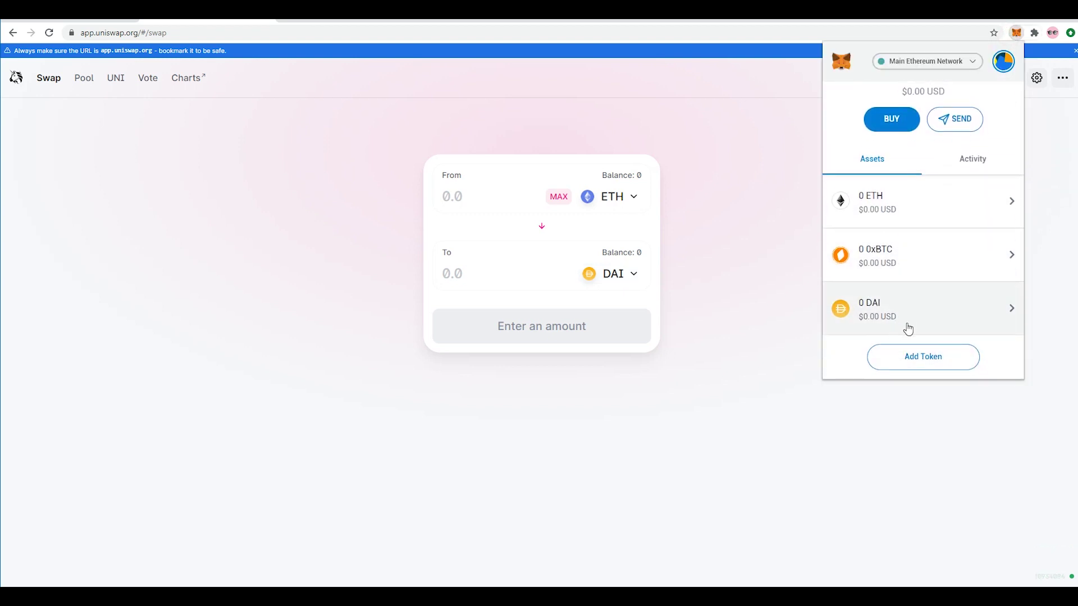
left_click(797, 230)
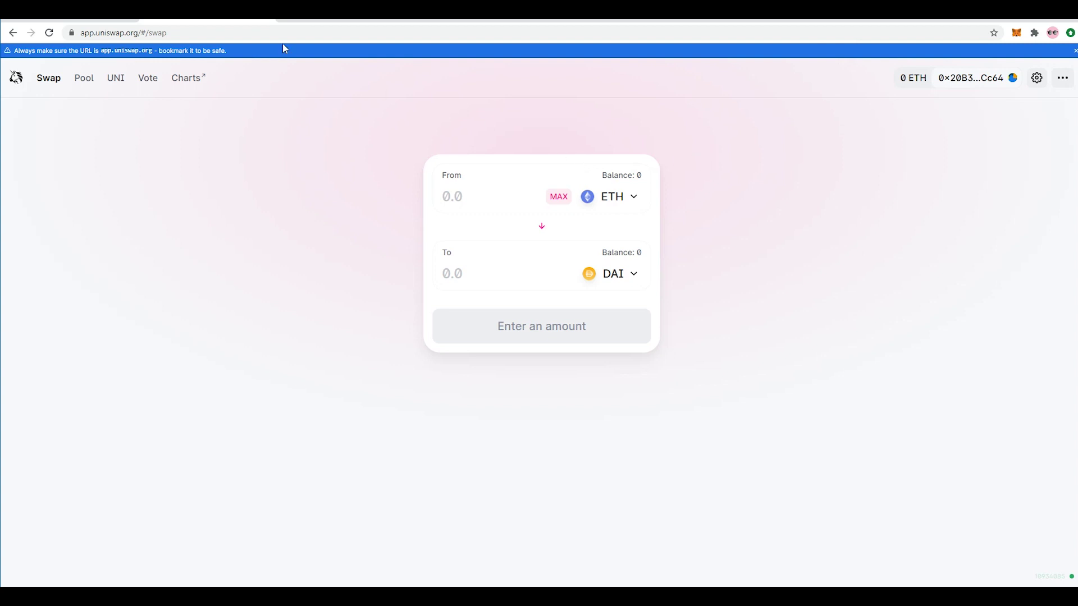
Load xdai.io in a new tab and connect MetaMask Account 1 to it.
left_click(291, 19)
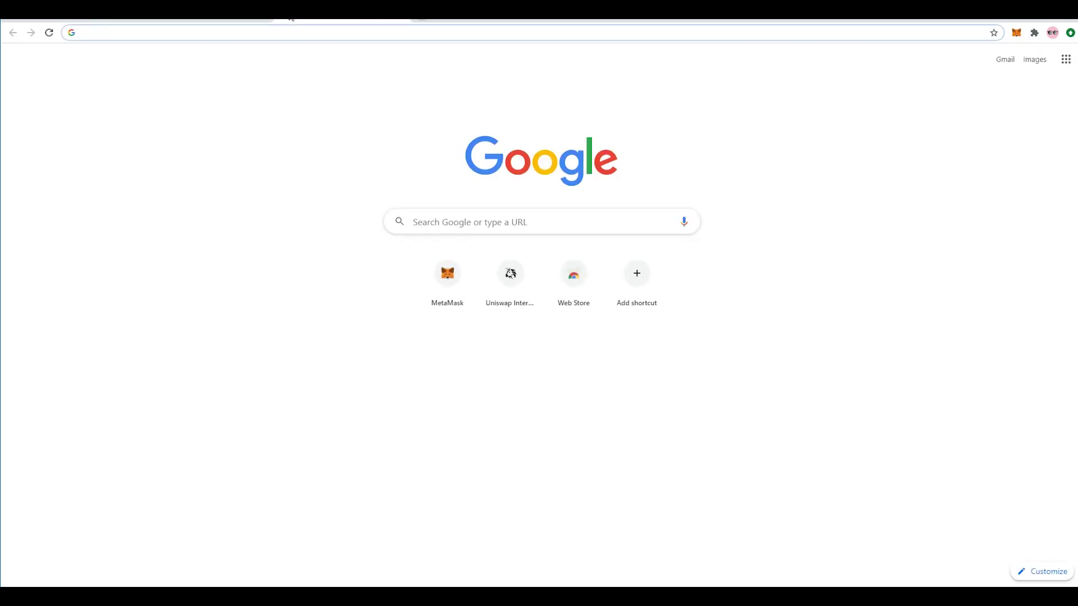
type("xdai")
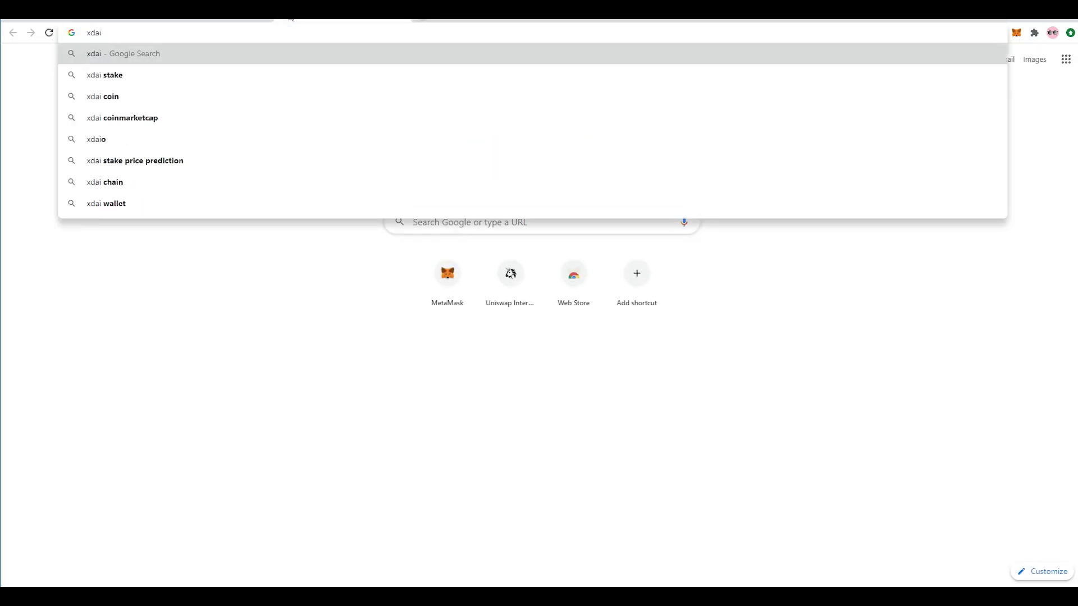
type(".io")
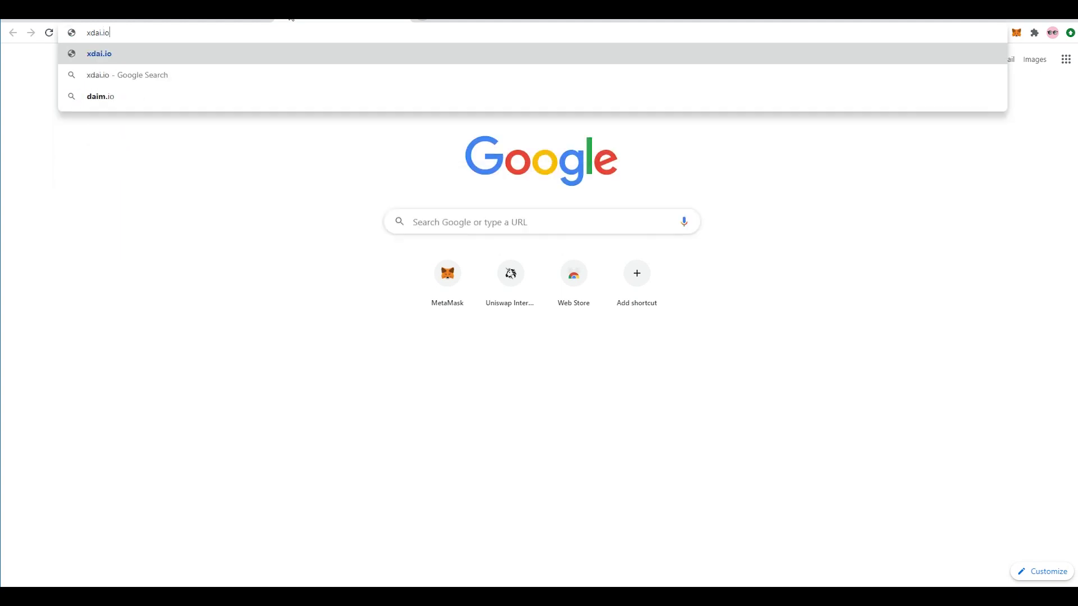
key("Return")
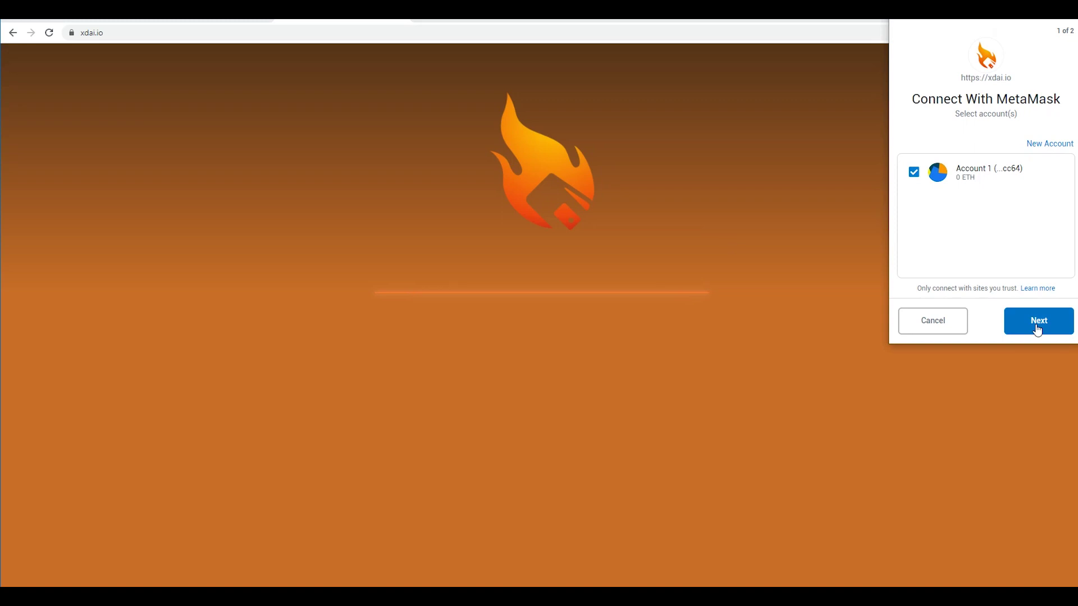
left_click(1036, 330)
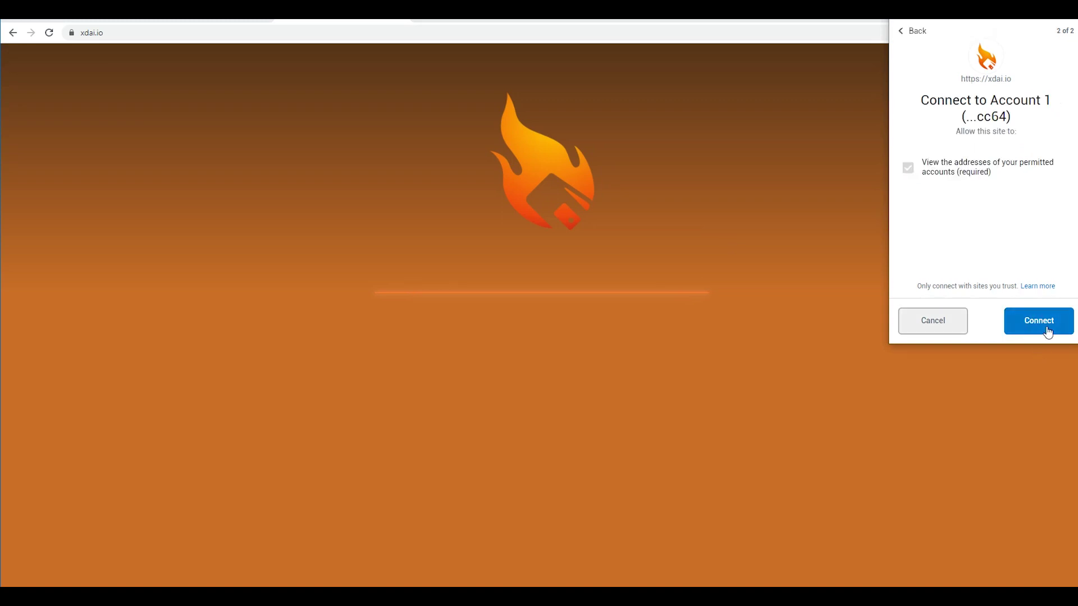
left_click(1047, 333)
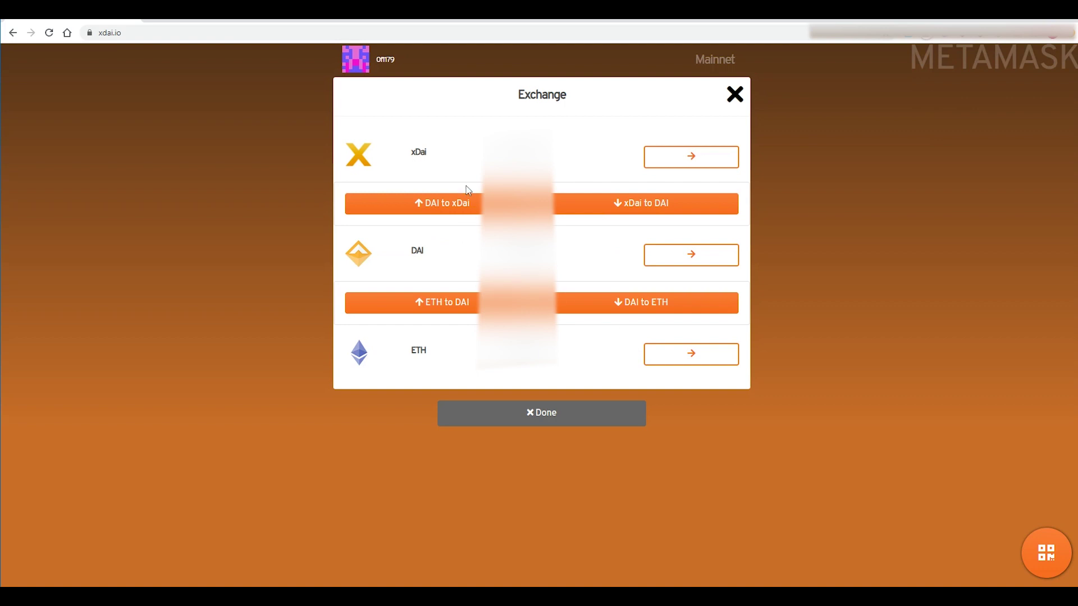
Send DAI across the bridge to xDai and confirm the transaction in MetaMask.
left_click(440, 212)
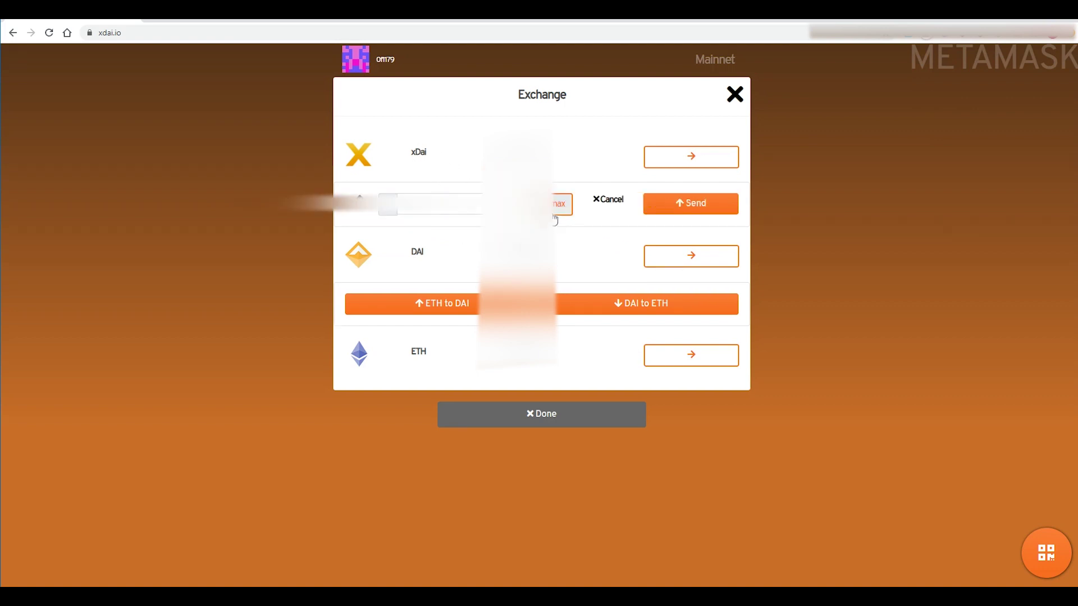
left_click(686, 213)
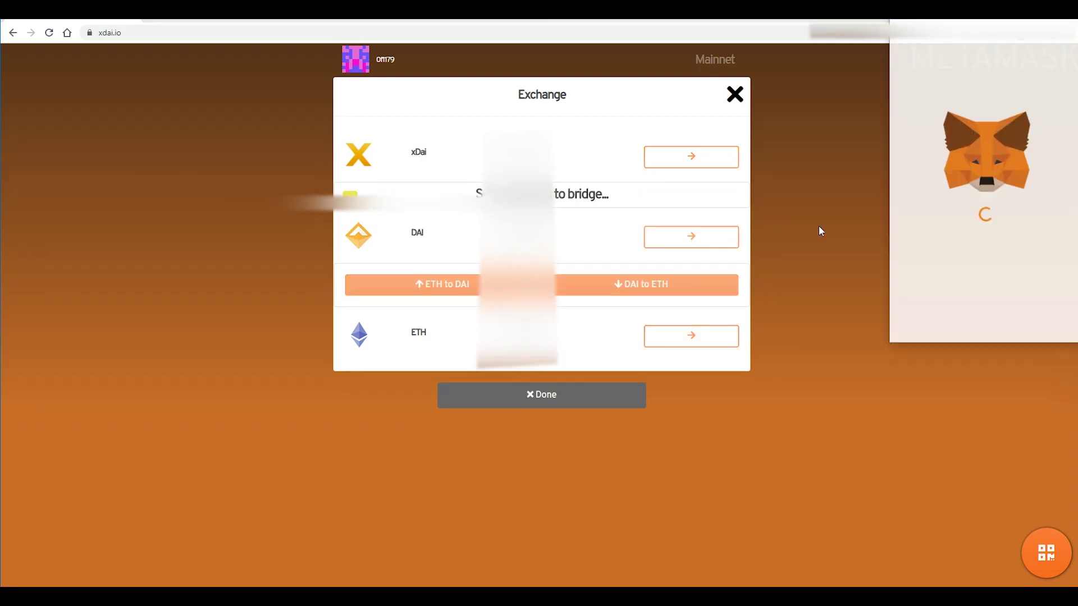
left_click(1039, 322)
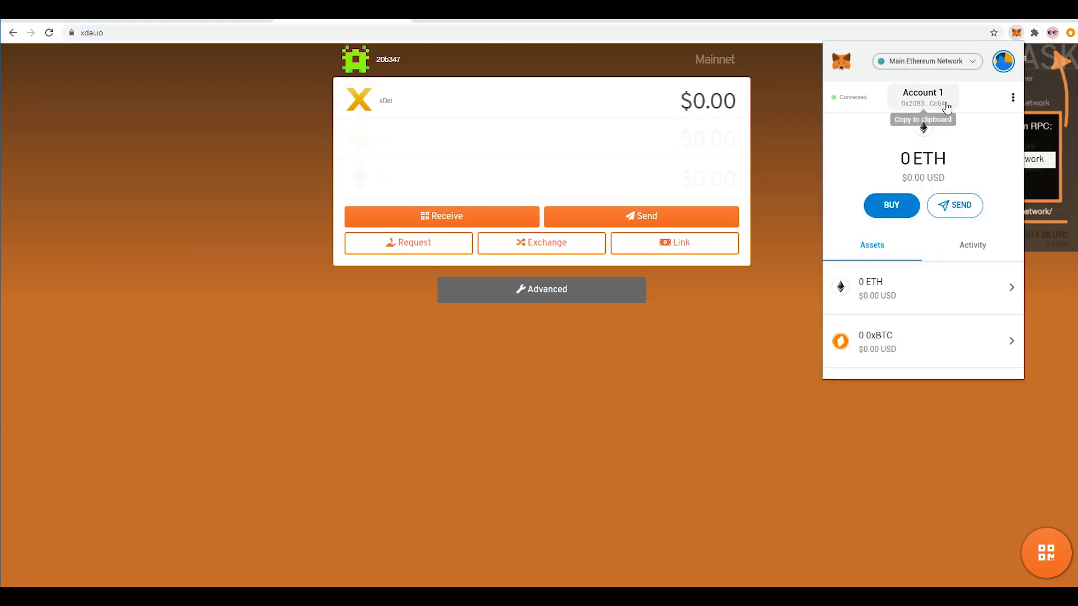
left_click(966, 63)
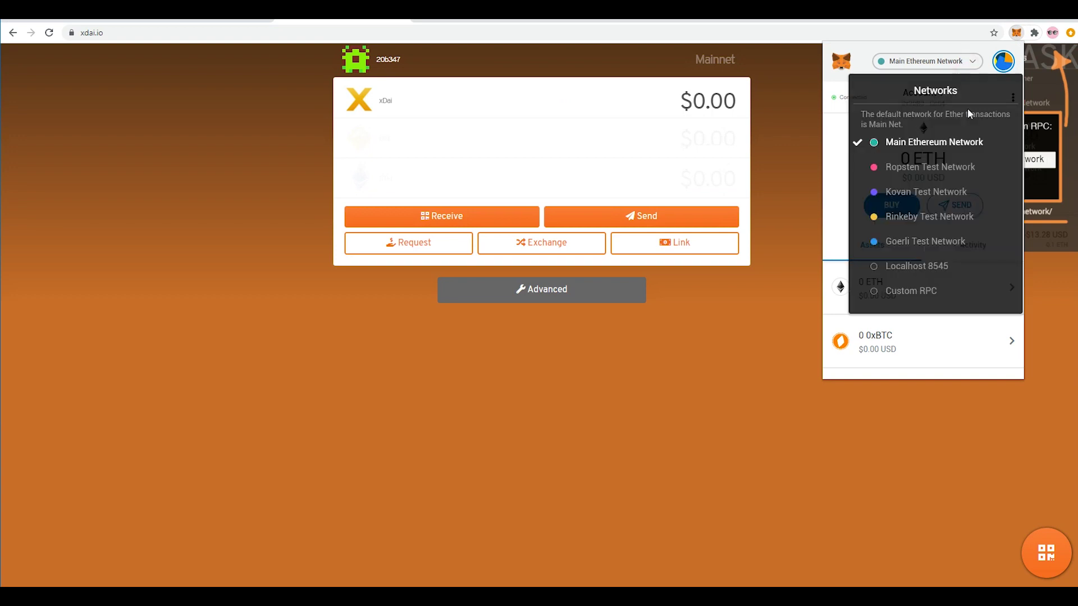
left_click(947, 293)
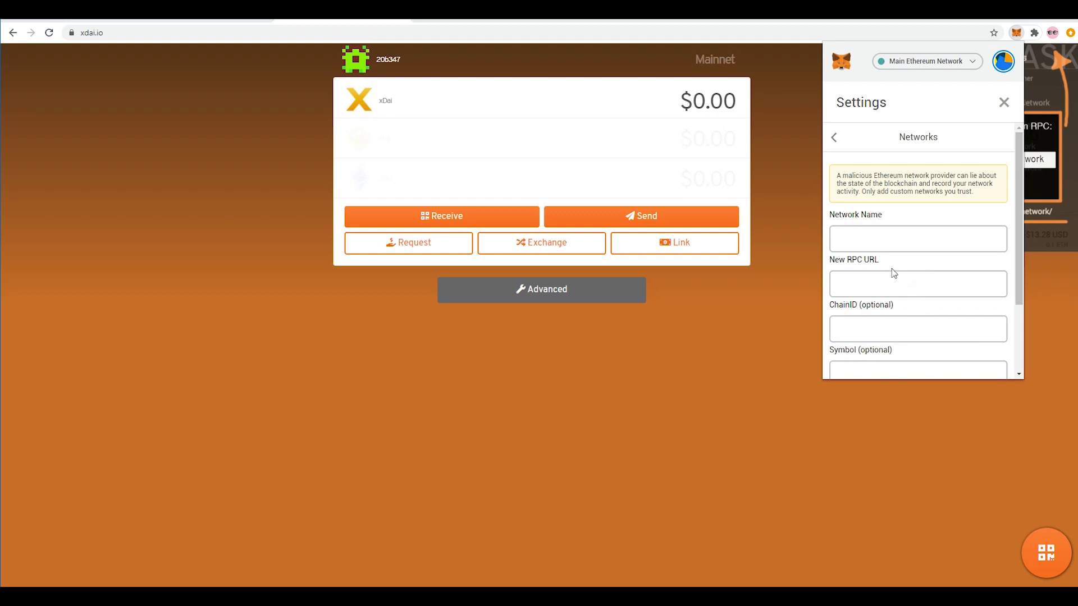
left_click(875, 281)
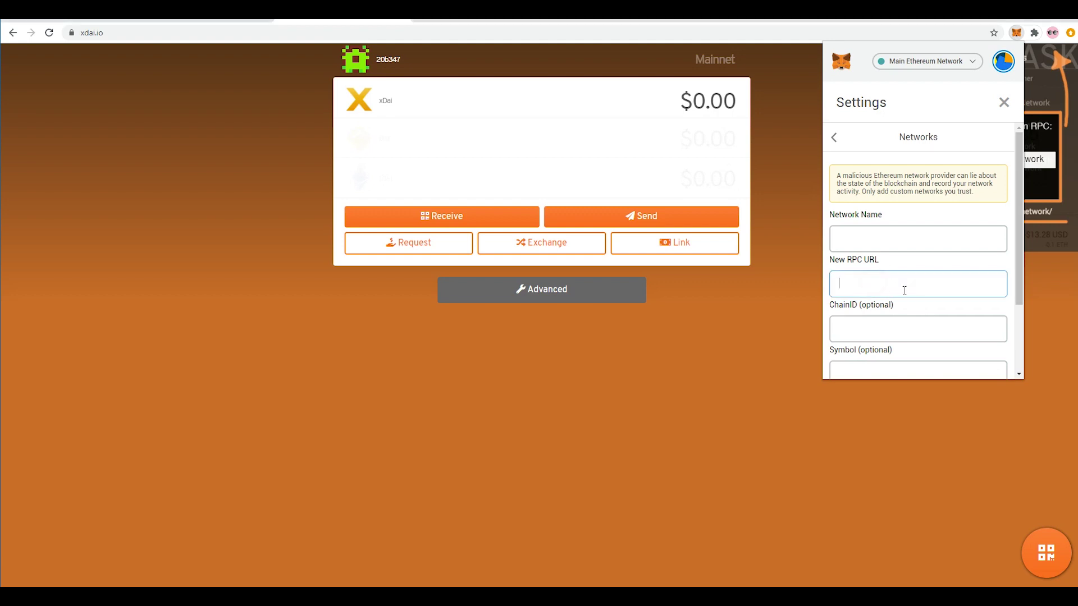
type("https://dai.poa.network")
scroll(970, 300, "down", 2)
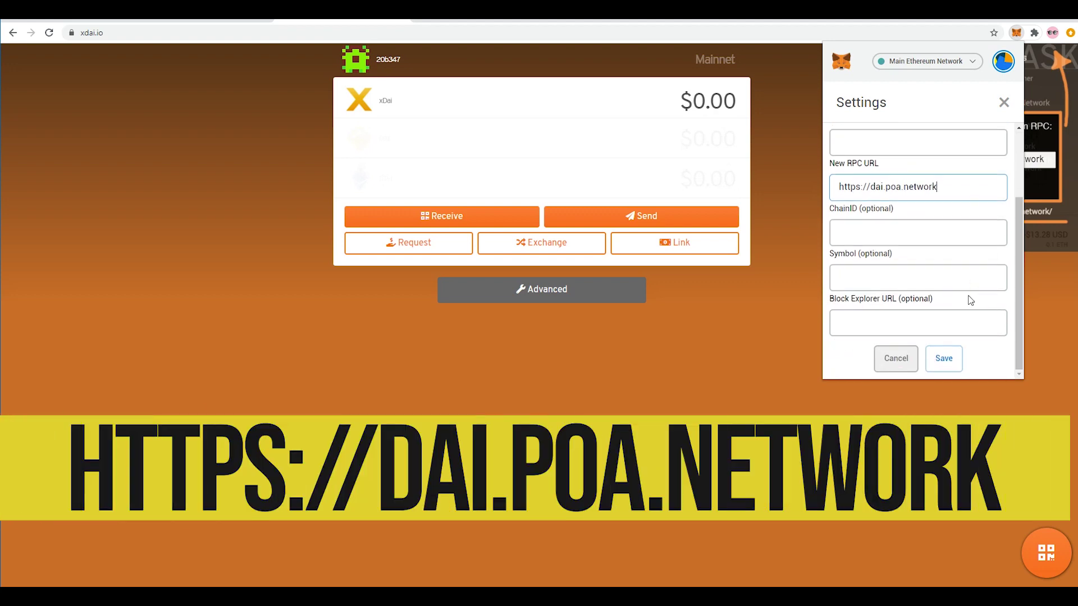
left_click(955, 363)
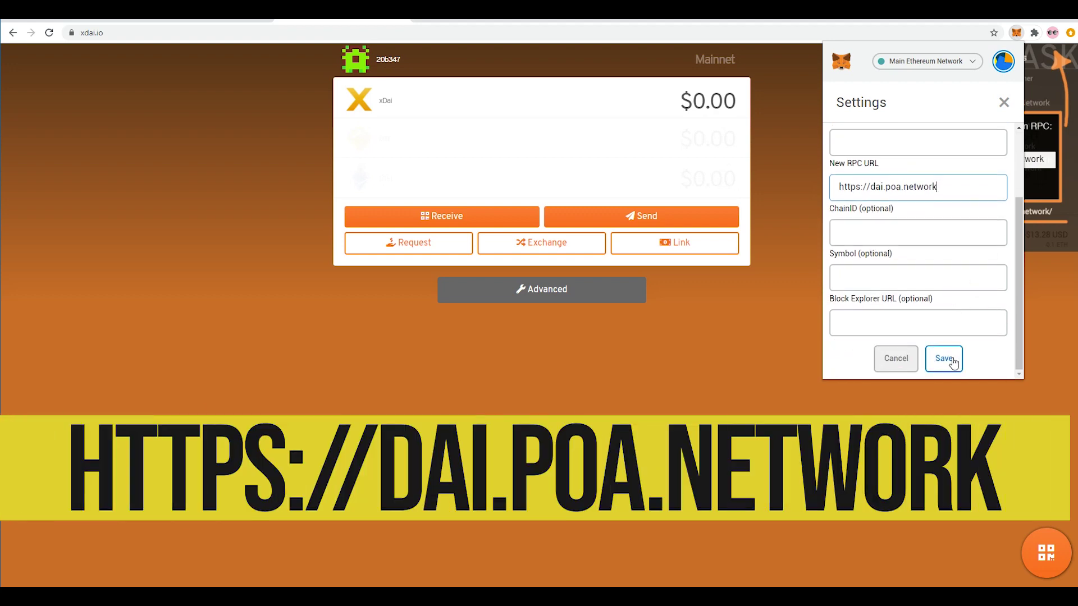
left_click(926, 64)
left_click(927, 64)
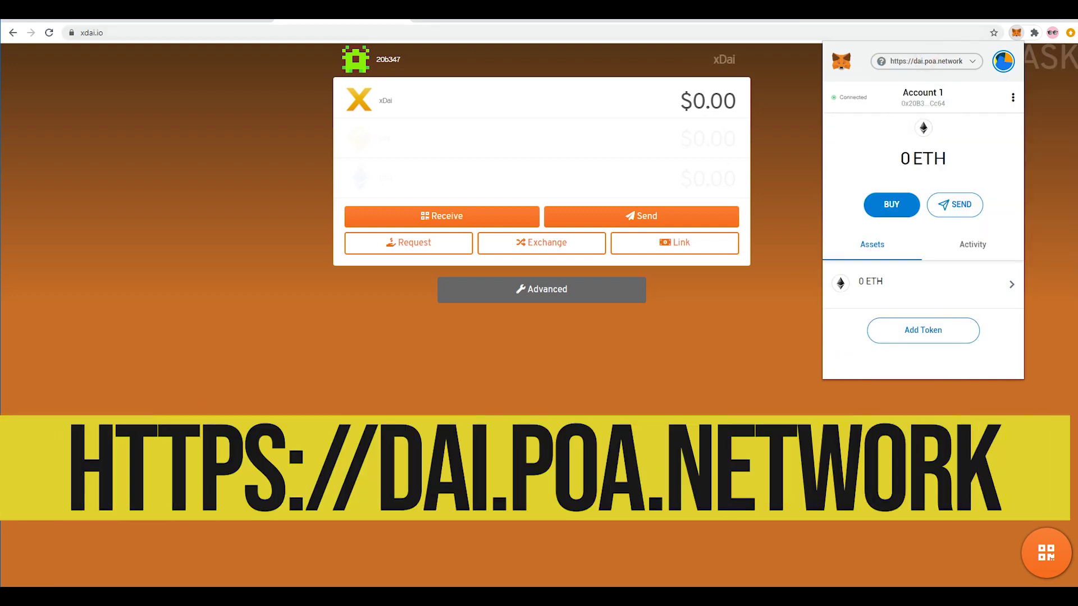
Reload the page on the xDai network and check the 0 ETH balance in MetaMask.
left_click(53, 37)
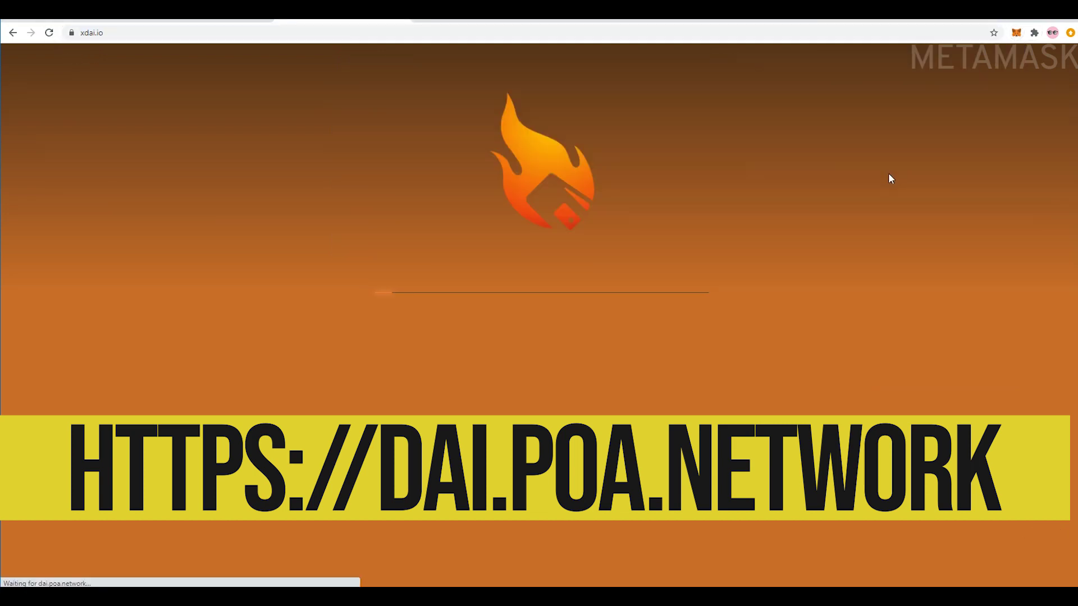
left_click(1014, 35)
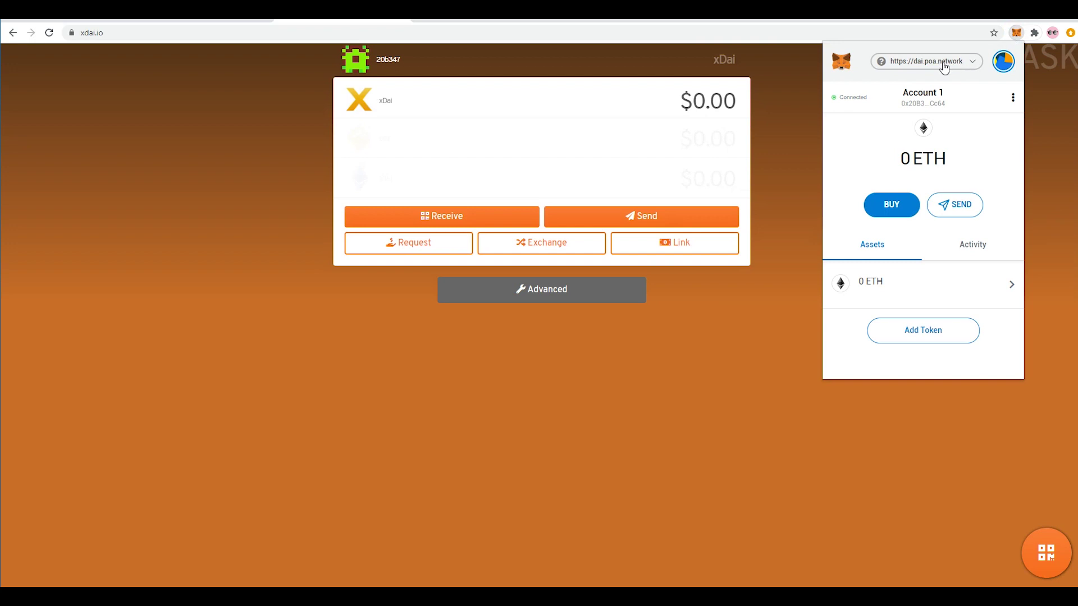
left_click(927, 297)
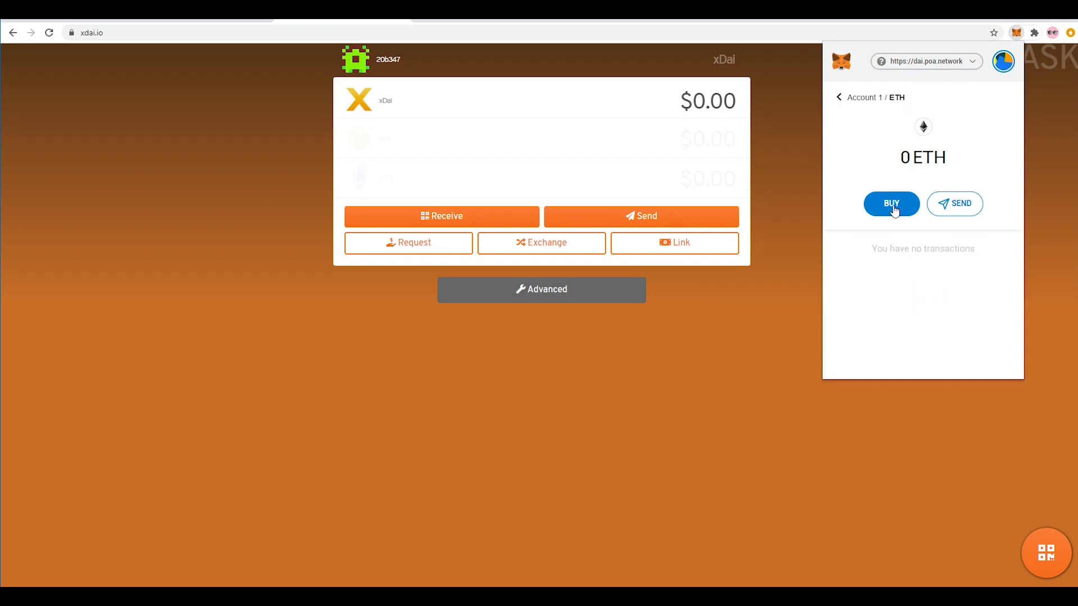
left_click(883, 289)
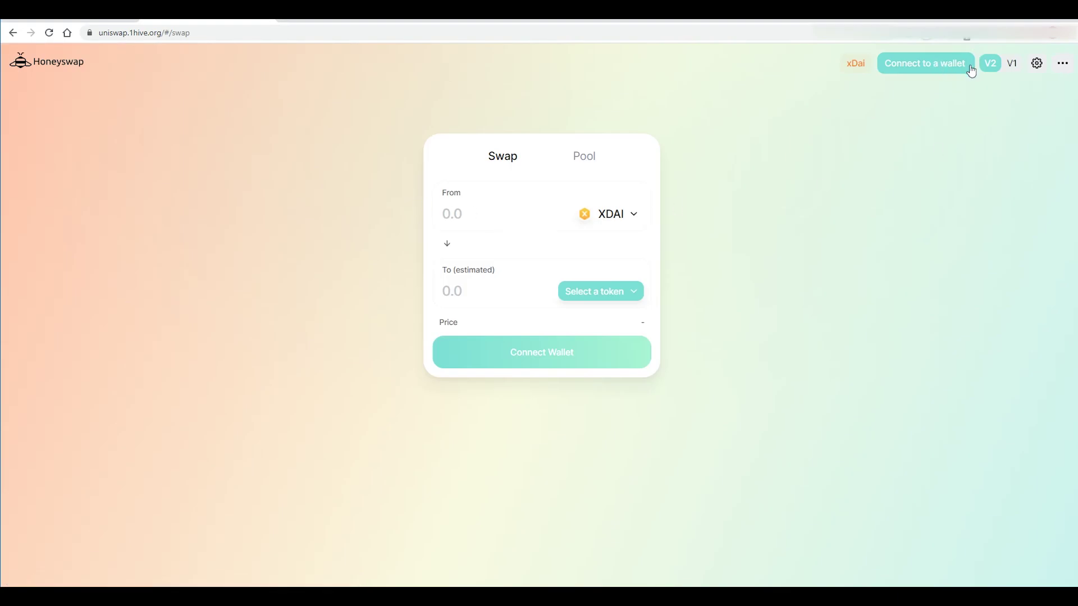
Connect MetaMask to Honeyswap, pick STAKE as the receiving token, and paste the XDAI amount.
left_click(1013, 39)
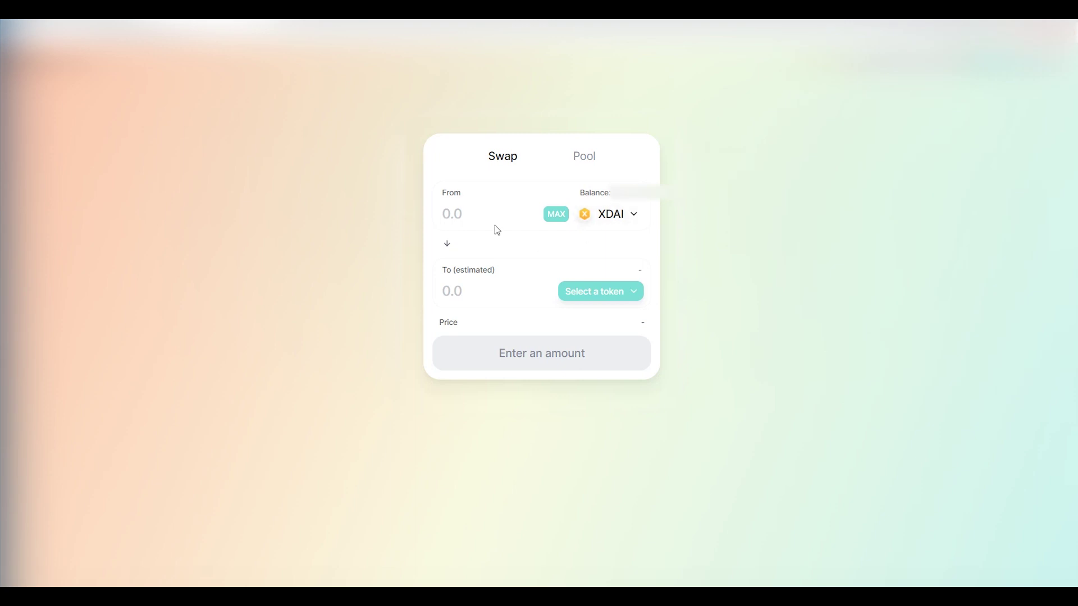
left_click(627, 296)
left_click(515, 140)
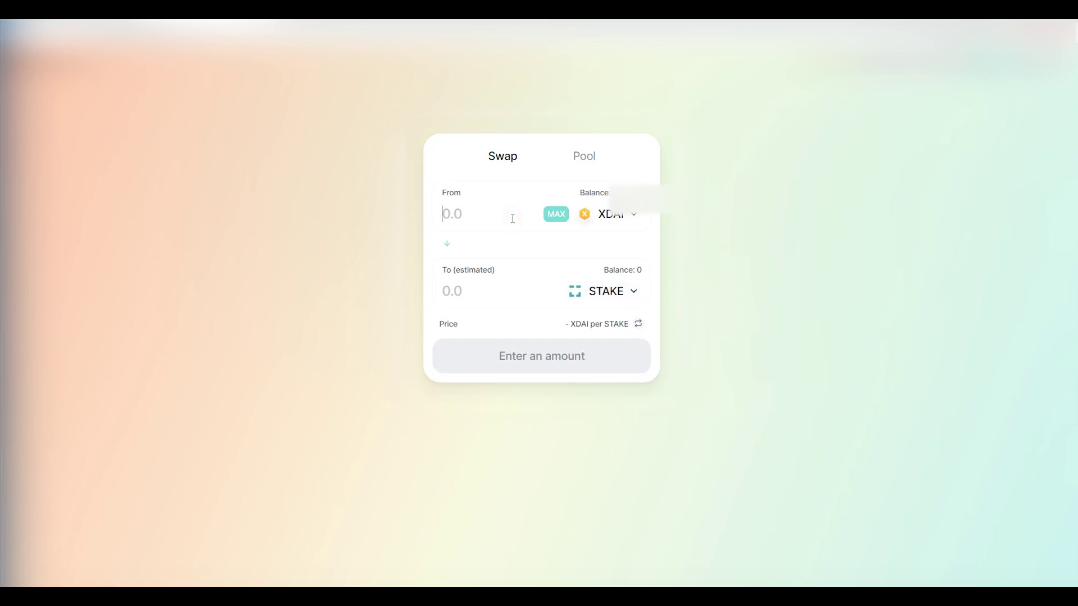
key("ctrl+v")
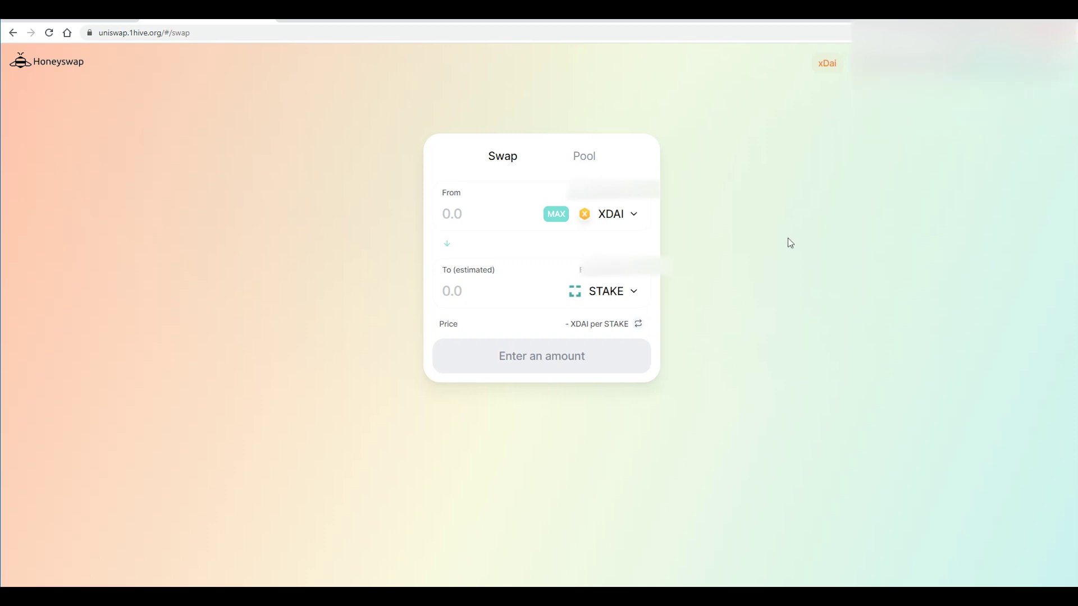
Start Add Liquidity pairing XDAI with STAKE, using the MAX STAKE balance.
left_click(587, 158)
left_click(577, 209)
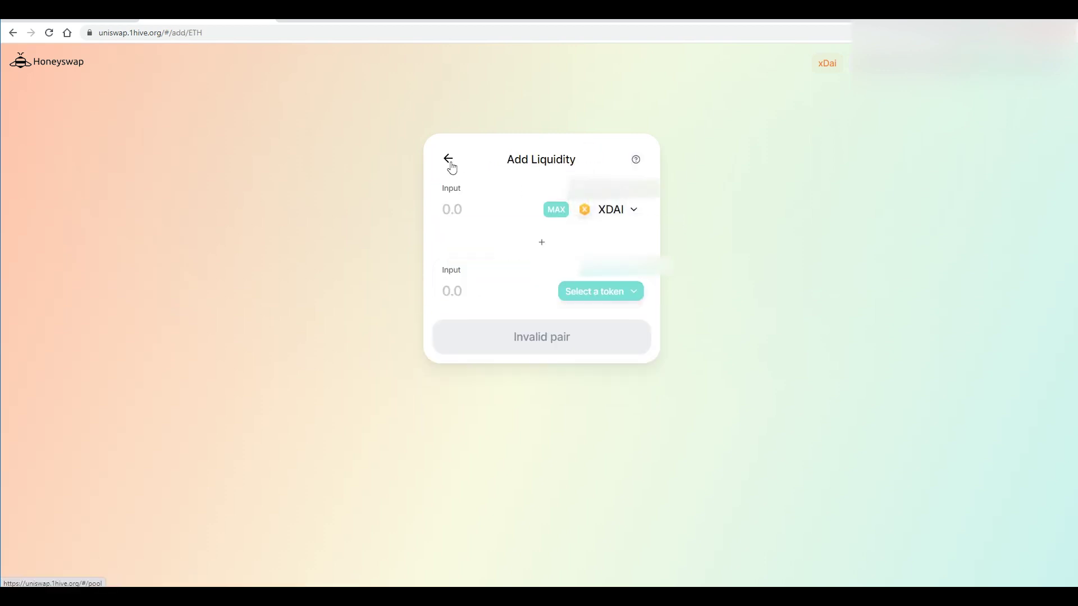
left_click(637, 293)
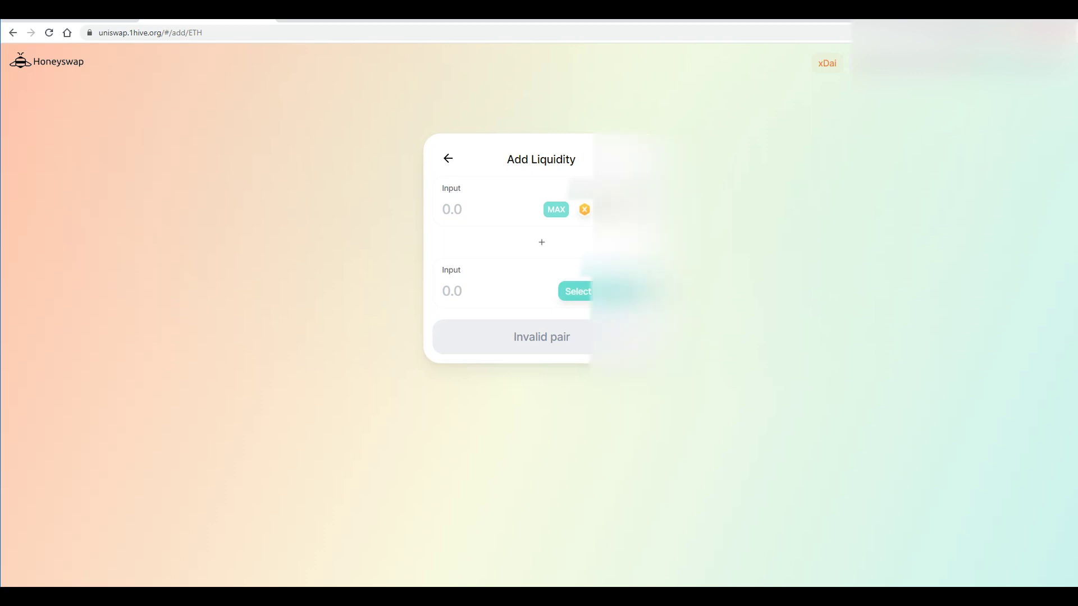
type("stake")
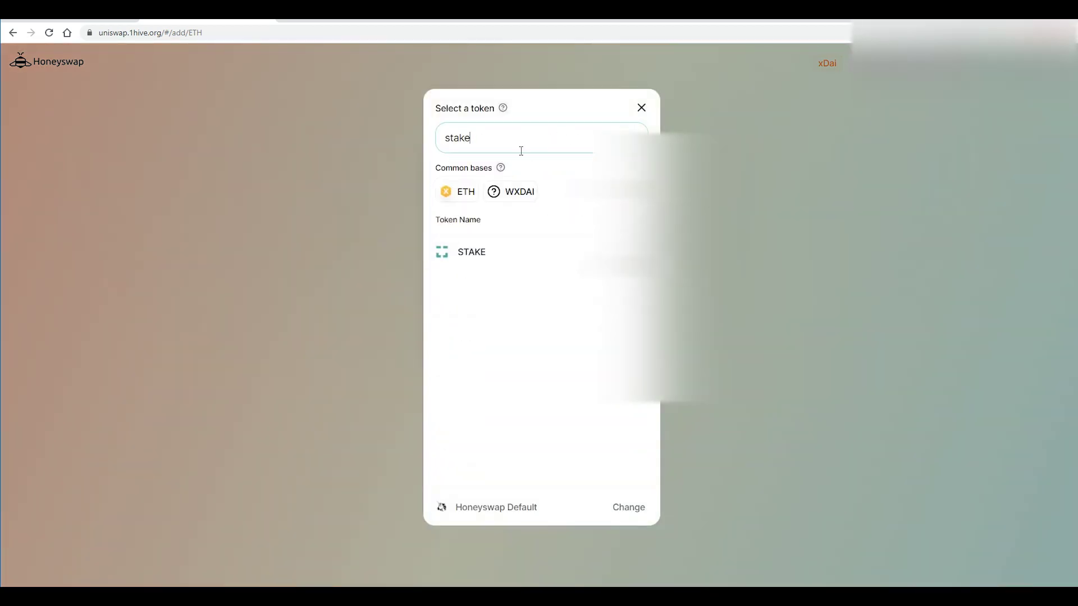
left_click(546, 255)
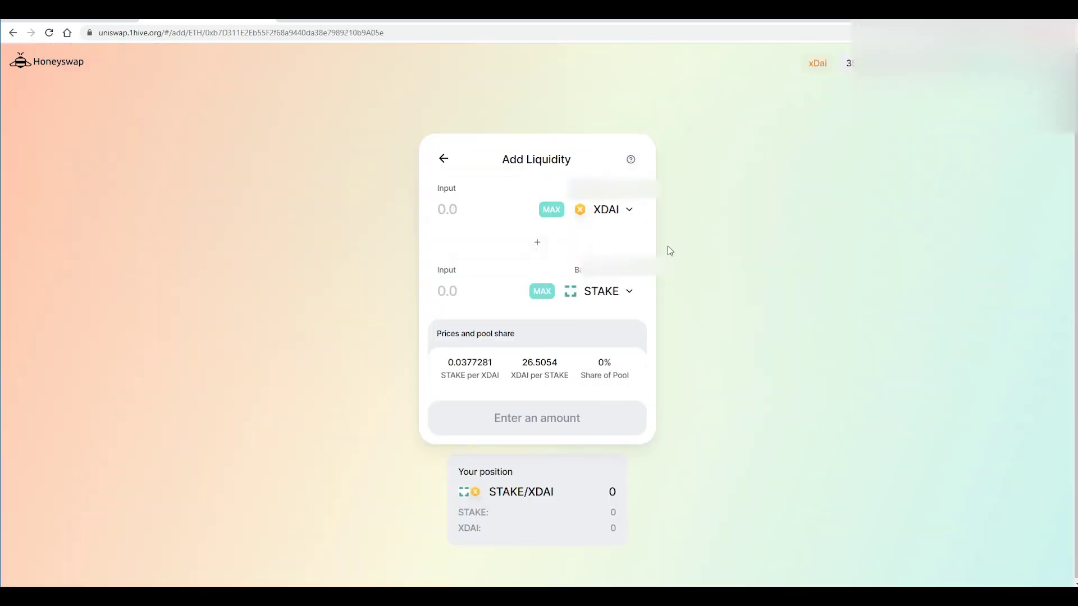
left_click(538, 295)
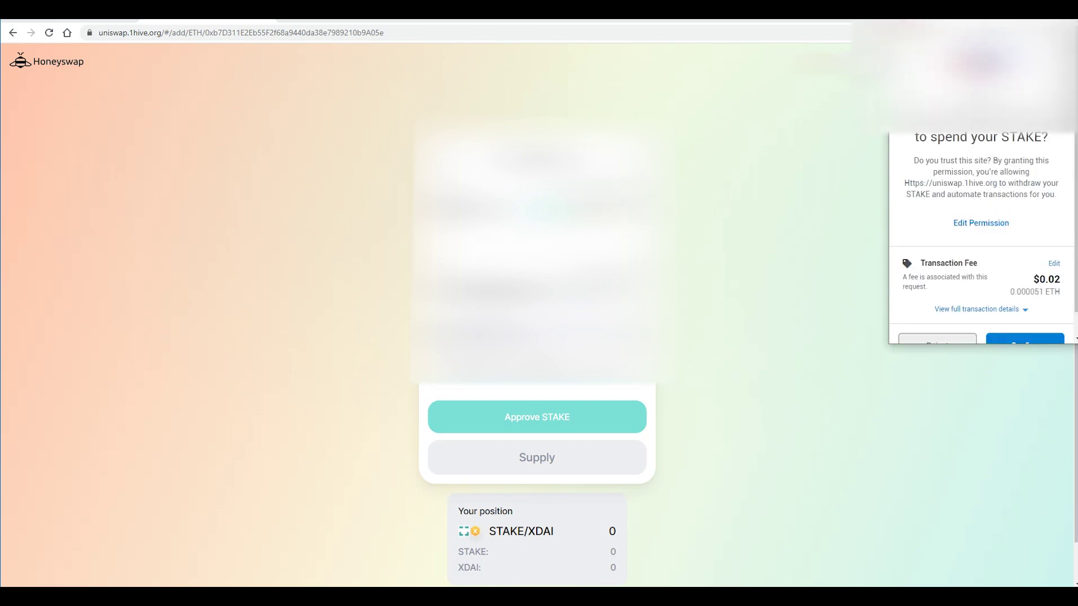
Confirm the MetaMask approval allowing Honeyswap to spend STAKE.
scroll(990, 239, "down", 1)
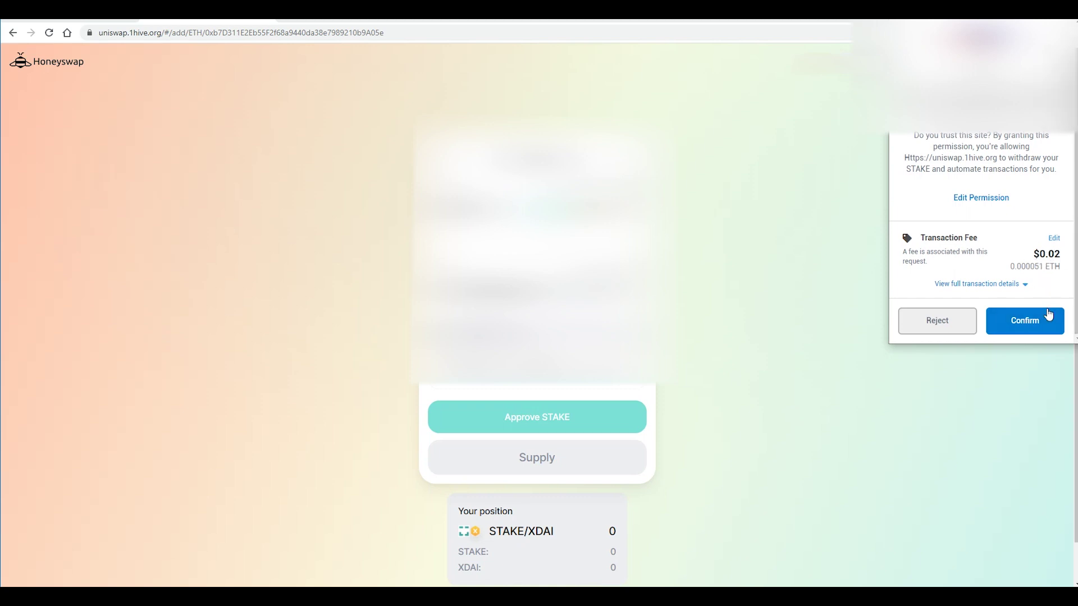
left_click(1039, 325)
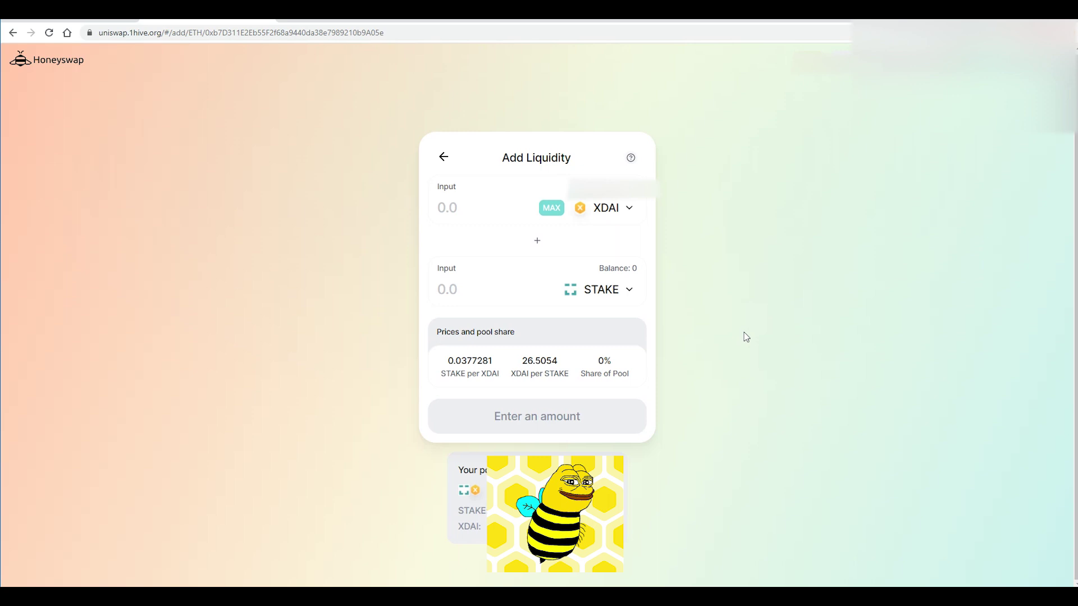
left_click(434, 52)
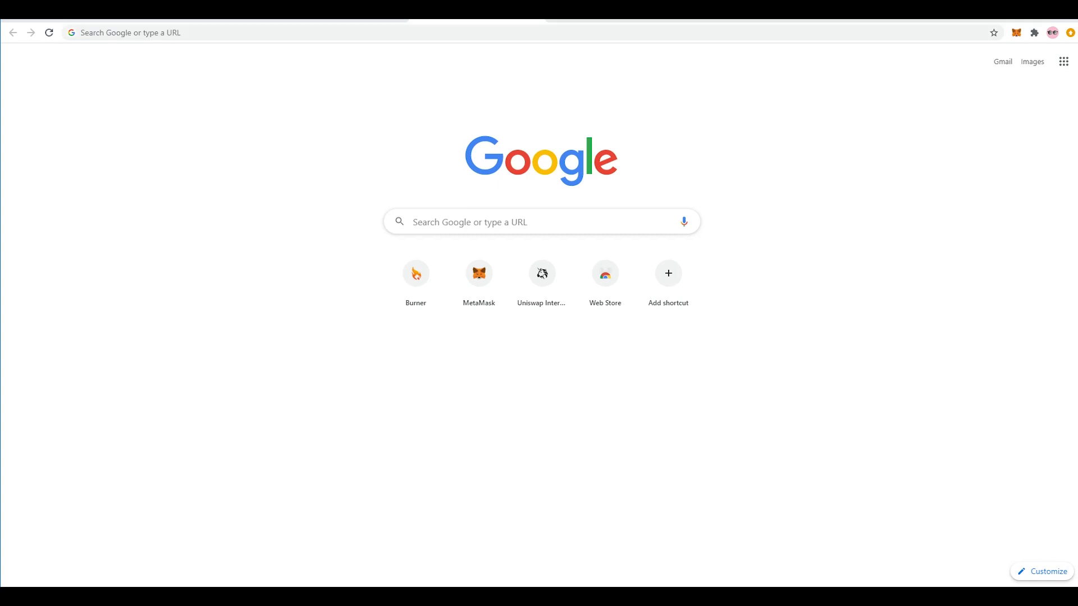
Open info.honeyswap.org Accounts, look up the wallet, and view its STAKE-WXDAI position.
left_click(247, 33)
type("https://info.honeyswap.org/")
key("Return")
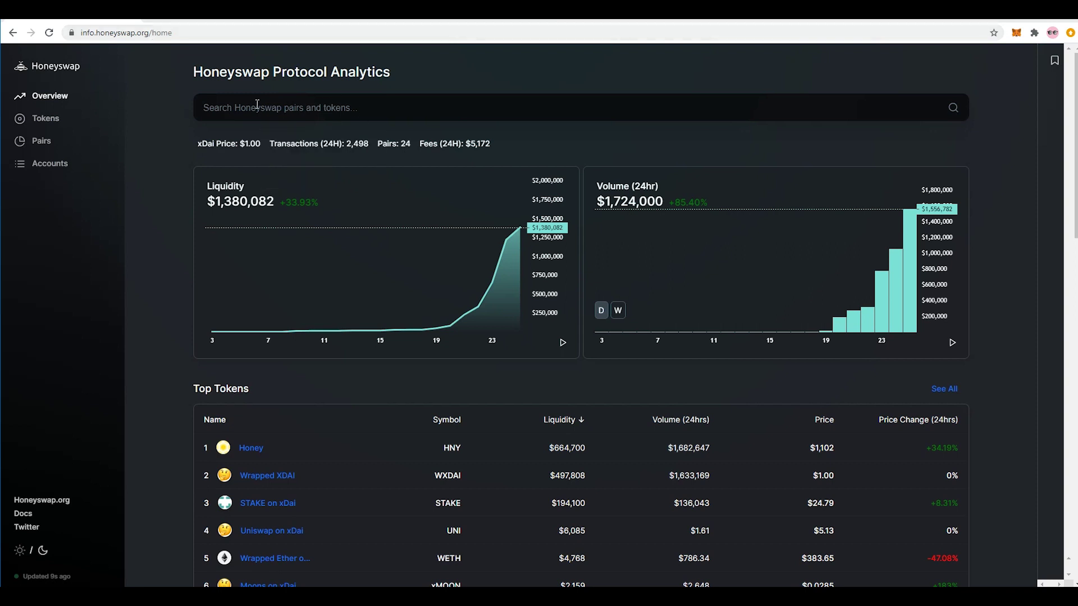
left_click(63, 167)
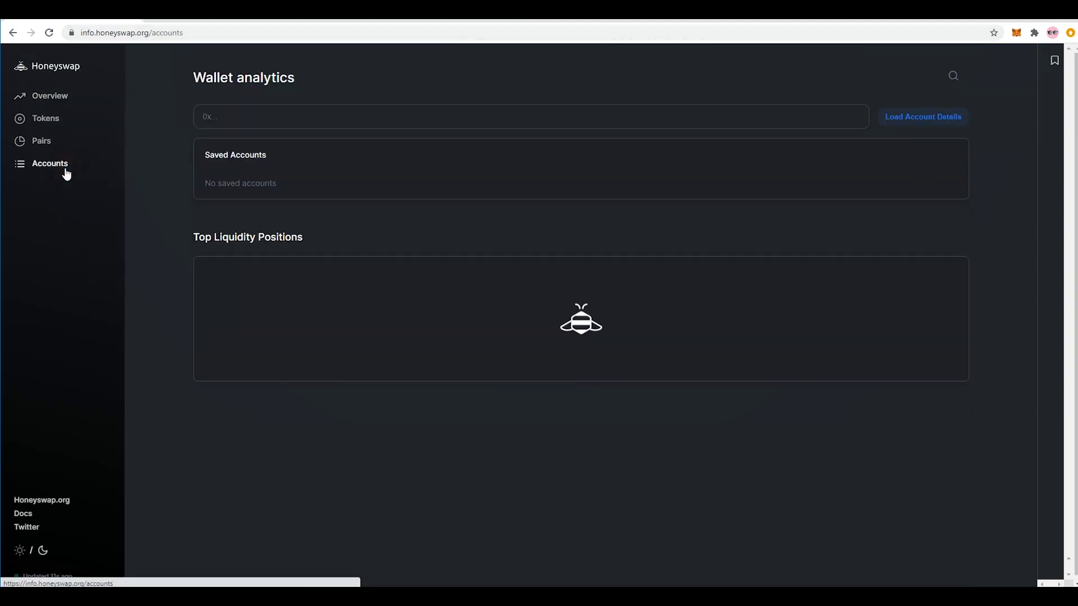
left_click(272, 116)
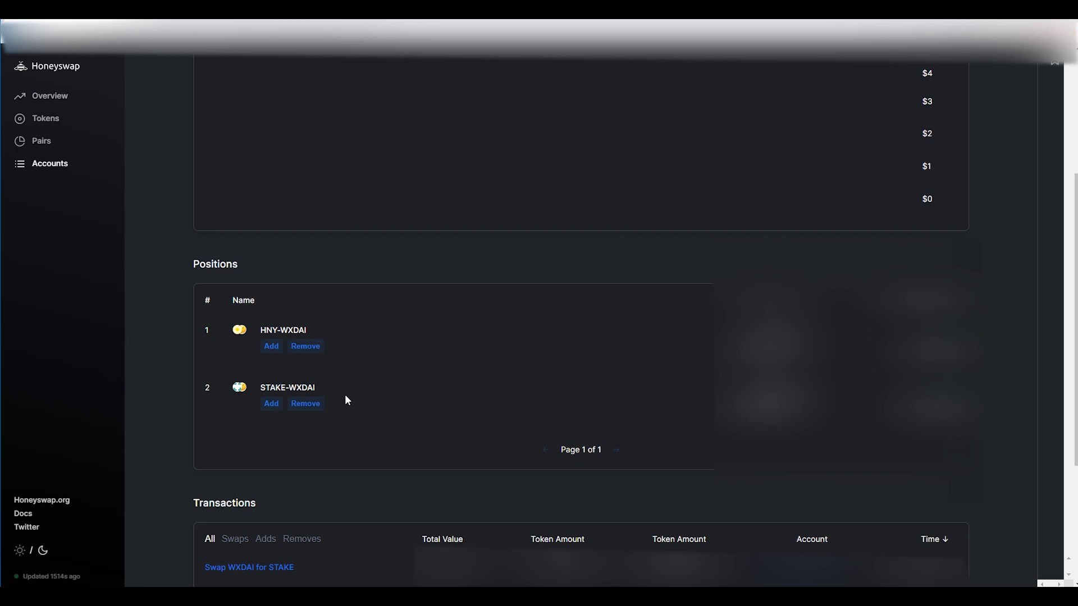
scroll(376, 401, "up", 1)
scroll(337, 359, "down", 1)
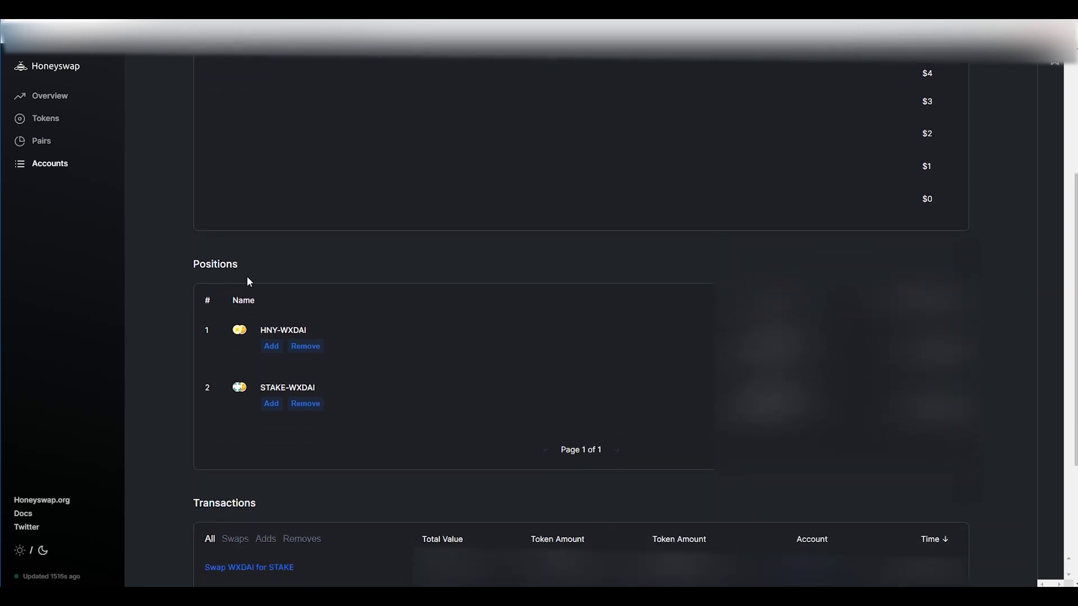